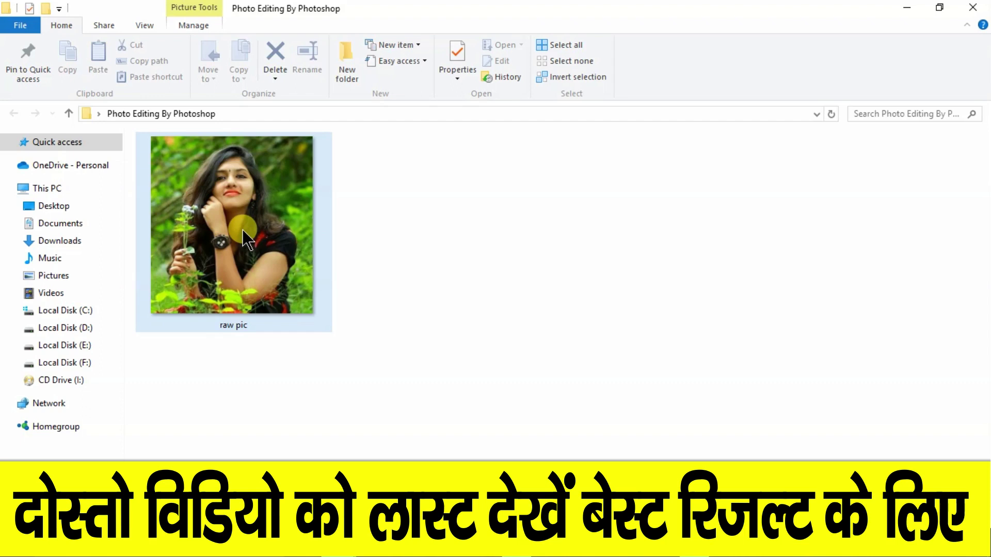
Drag the 'raw pic' photo from File Explorer onto Photoshop in the taskbar to open it
mouse_move(242, 230)
left_mouse_down()
mouse_move(754, 556)
mouse_move(509, 248)
left_mouse_up()
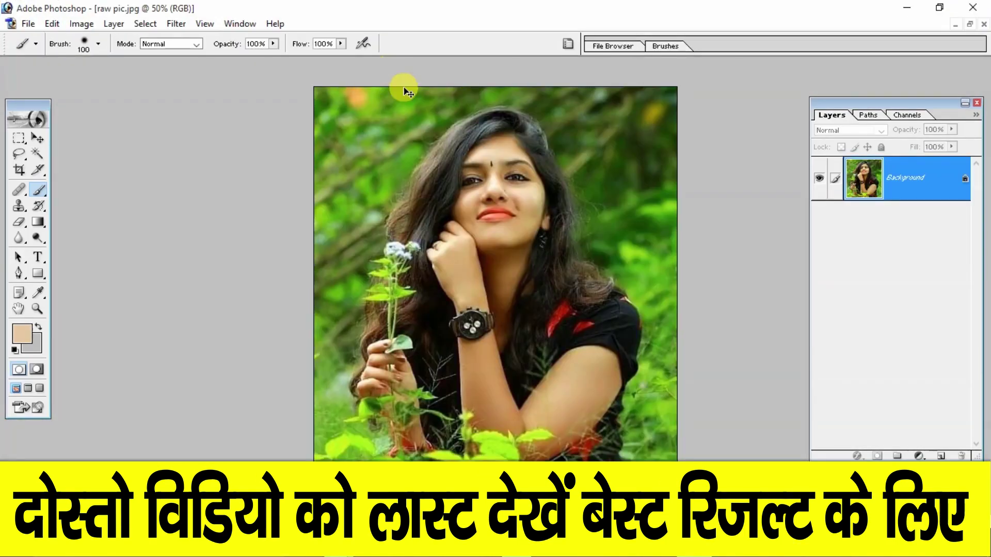
Fit the raw pic photo to the window and restore the Layers panel via Window > Layers
key("ctrl+0")
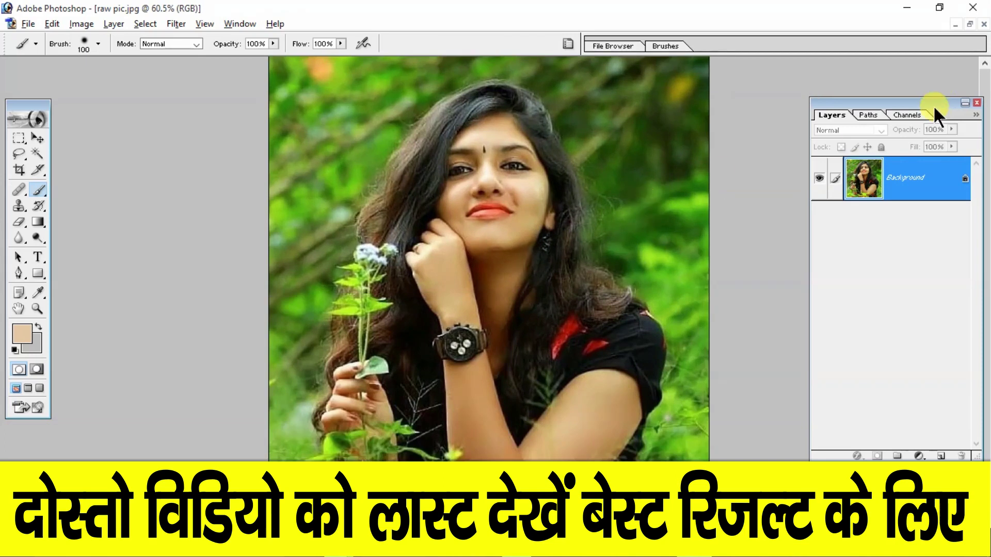
left_click(977, 103)
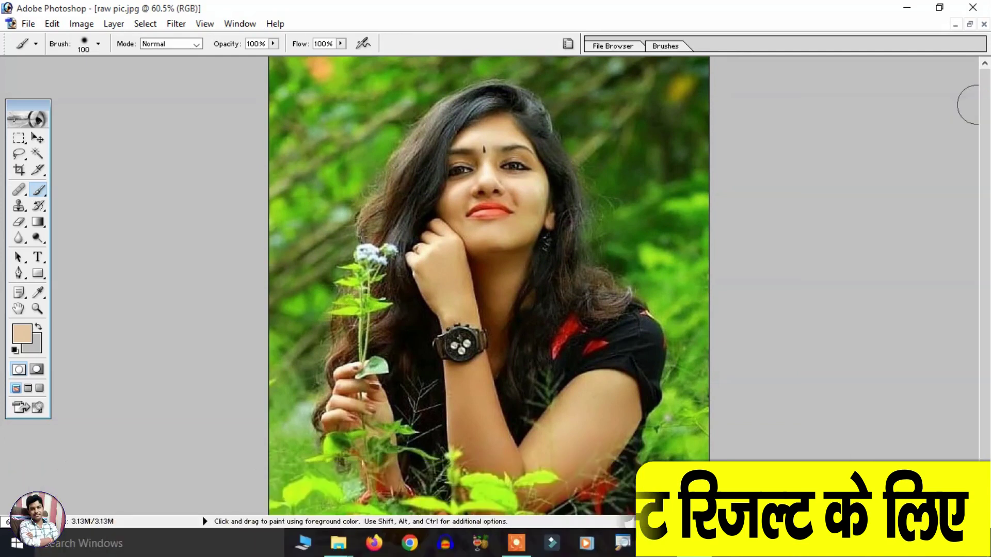
left_click(240, 24)
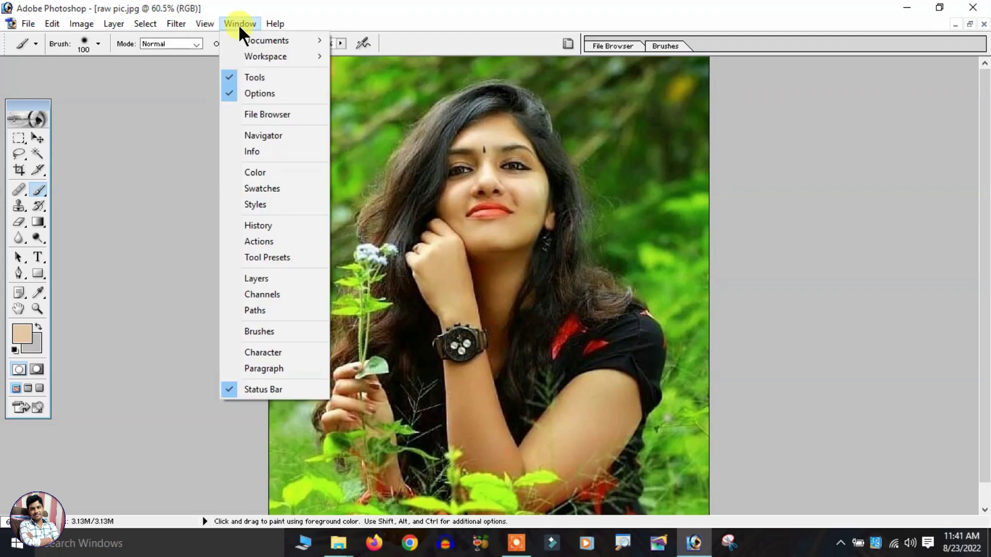
left_click(263, 278)
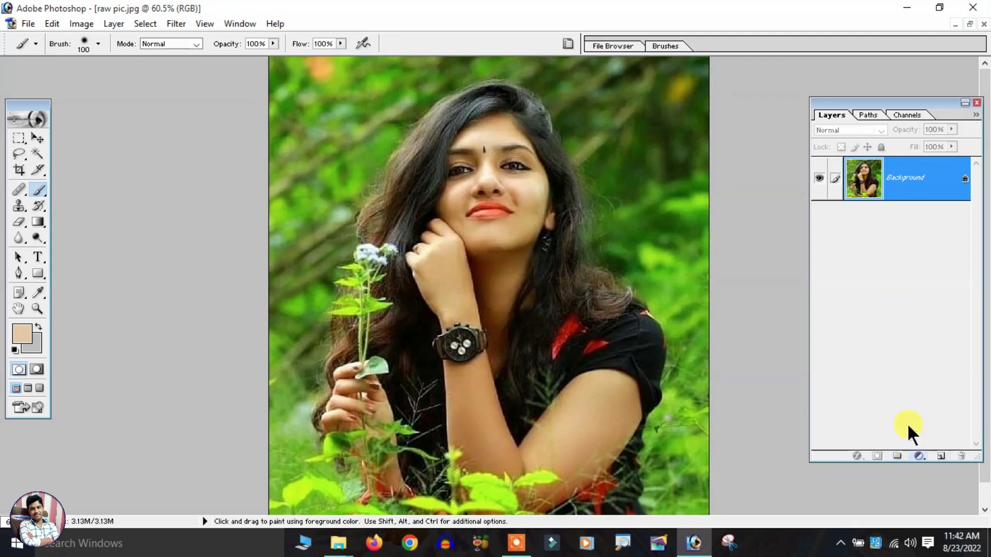
Add a Channel Mixer layer with Red output mixing Red 50, Green 150, Blue -50
left_click(919, 459)
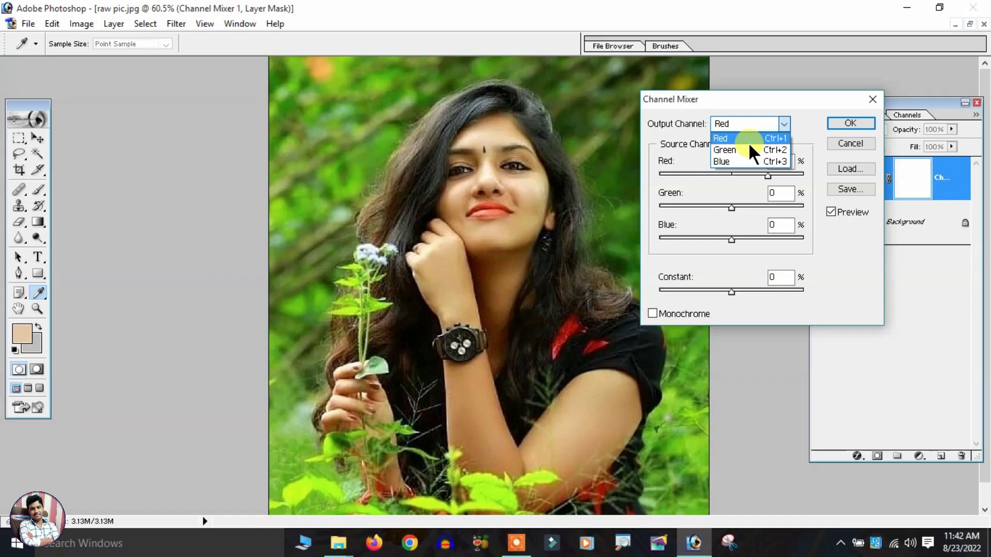
left_click(749, 140)
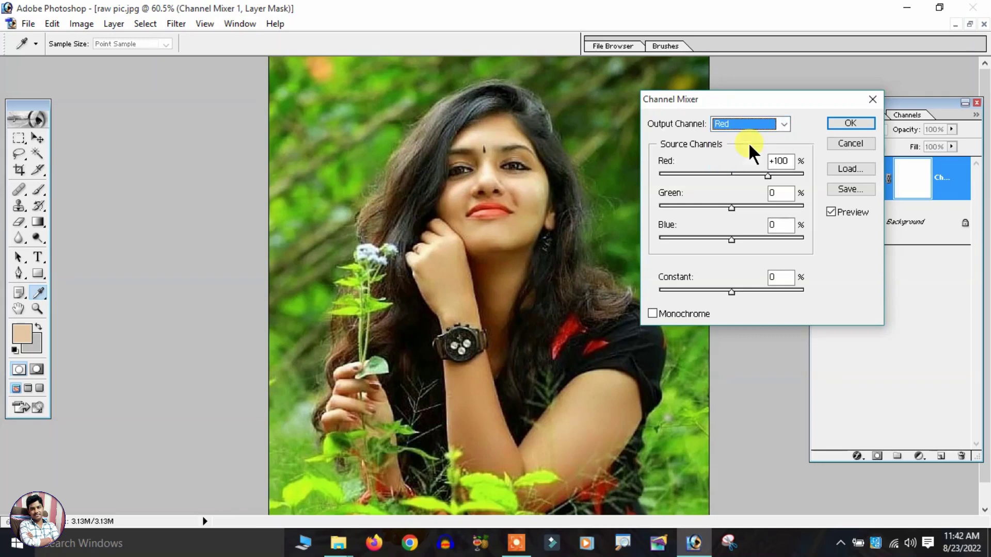
double_click(778, 161)
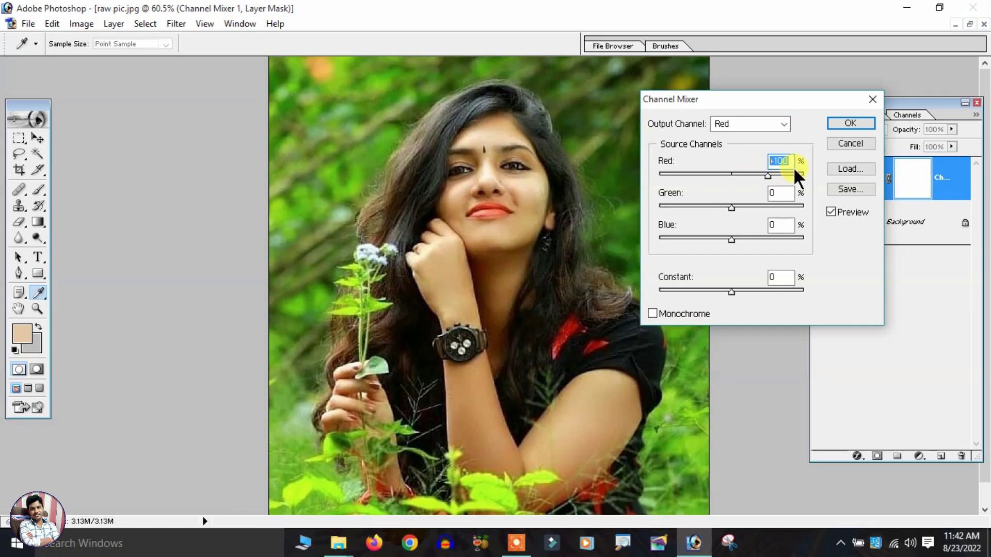
type("50")
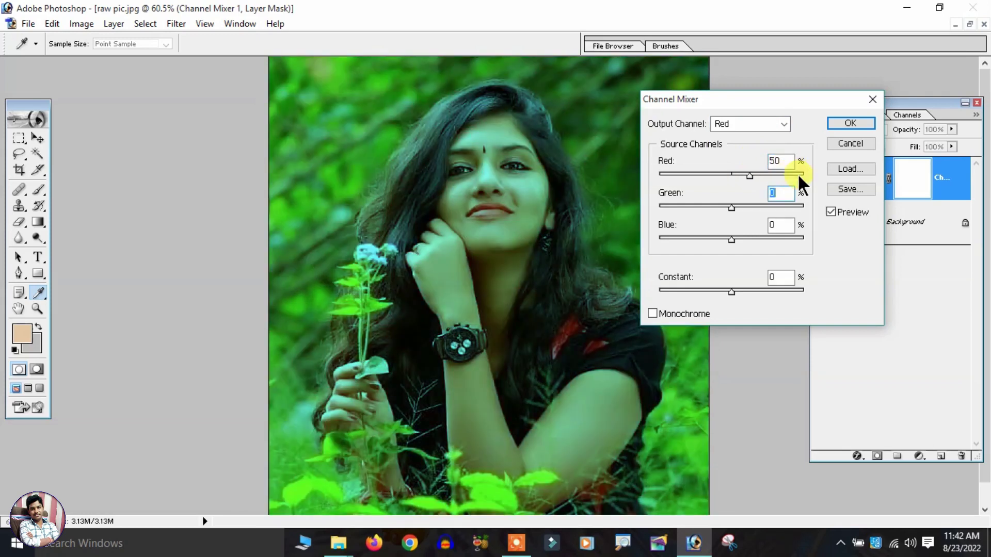
type("150")
key("Tab")
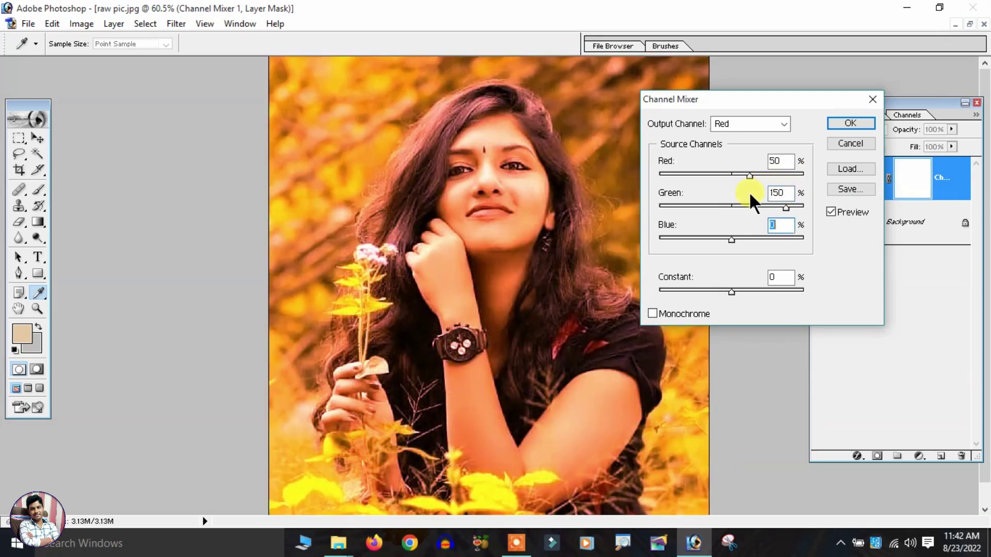
type("-")
type("50")
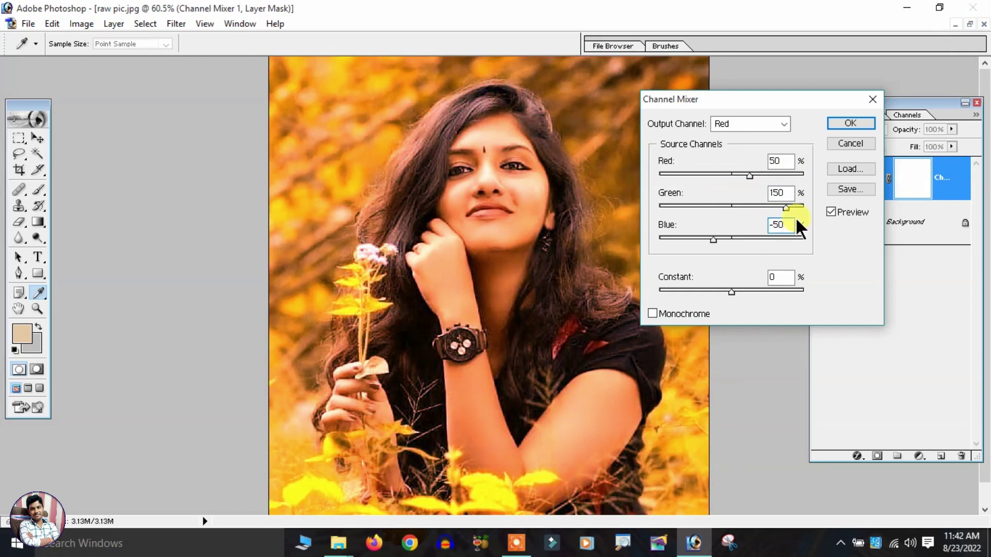
Set the Channel Mixer Blue output to Green -50 and Blue 200, then apply it
left_click(739, 122)
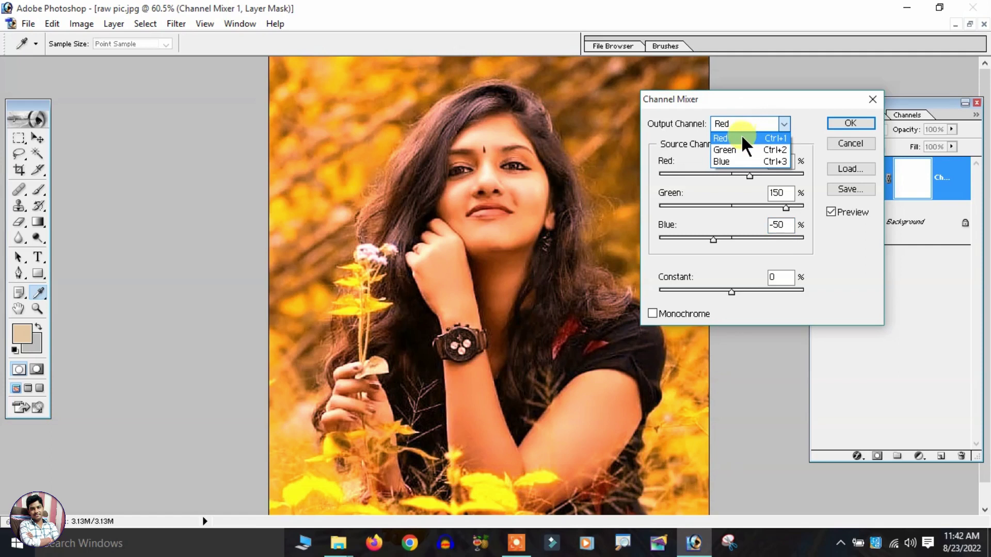
left_click(740, 161)
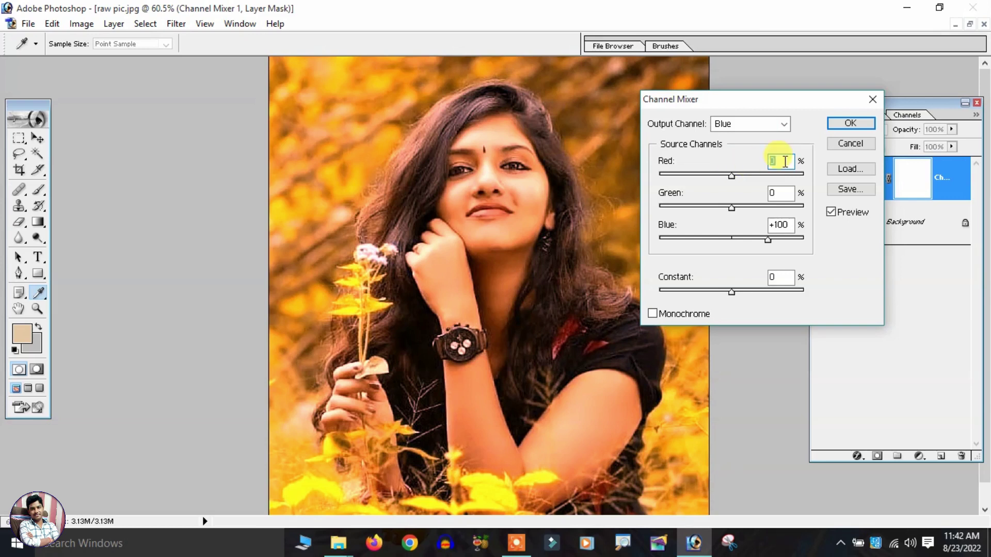
left_click(786, 191)
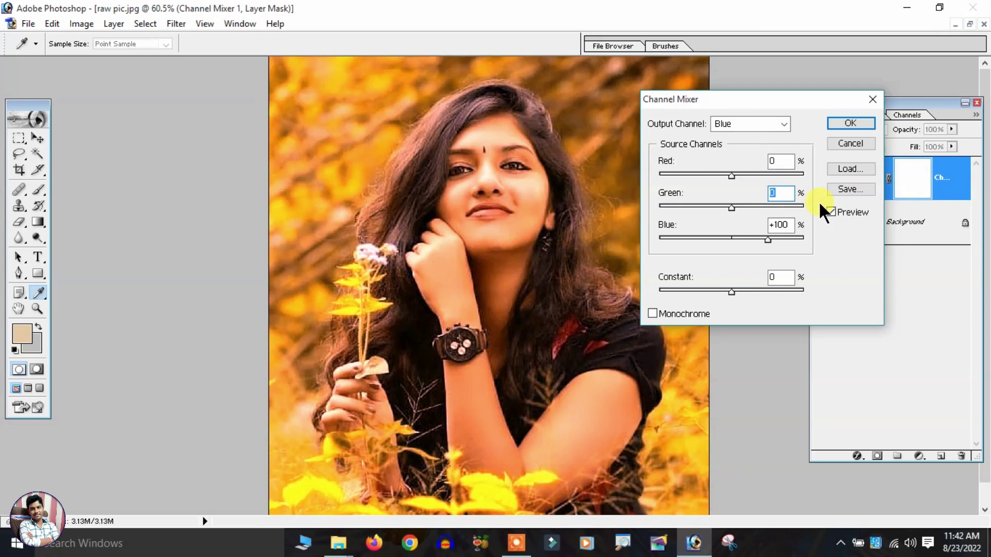
type("-")
type("0")
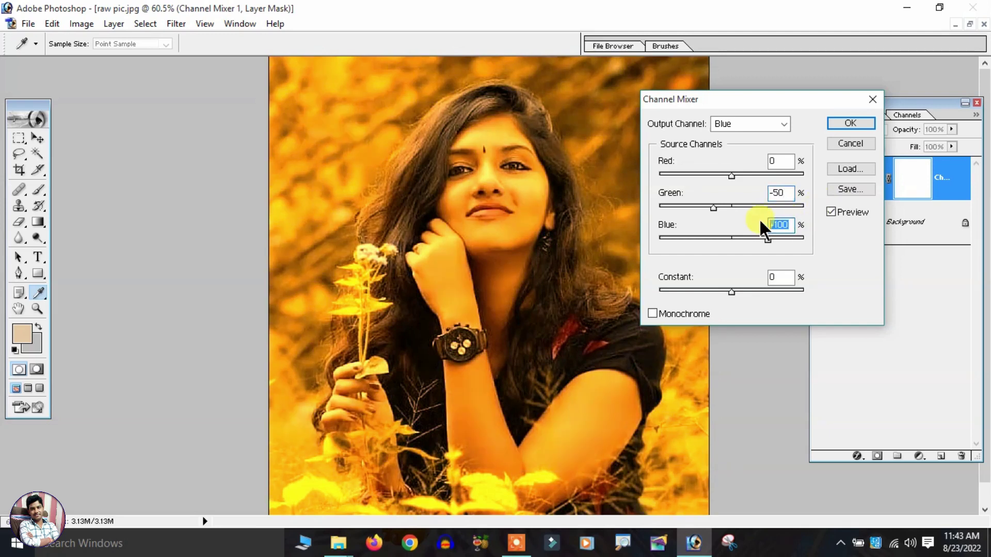
type("200")
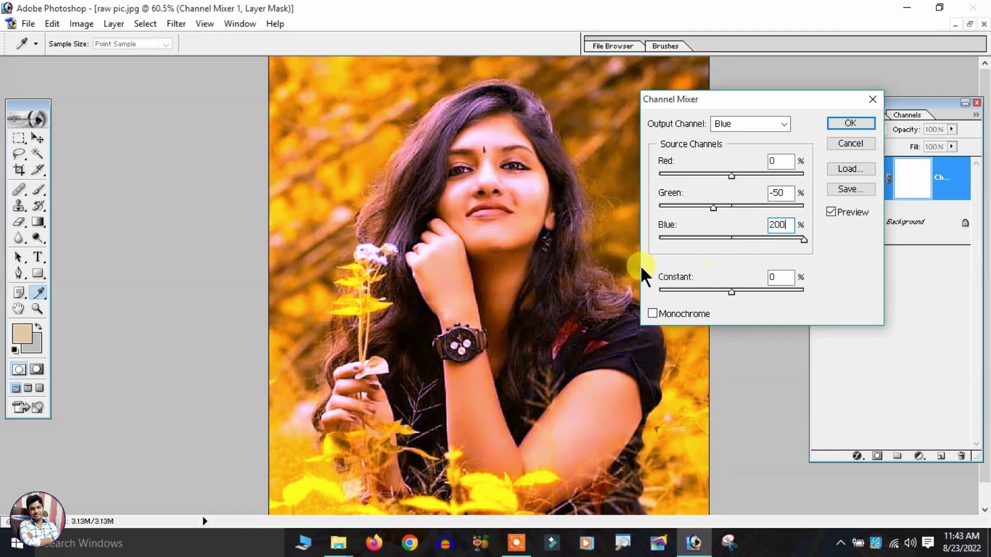
left_click(859, 125)
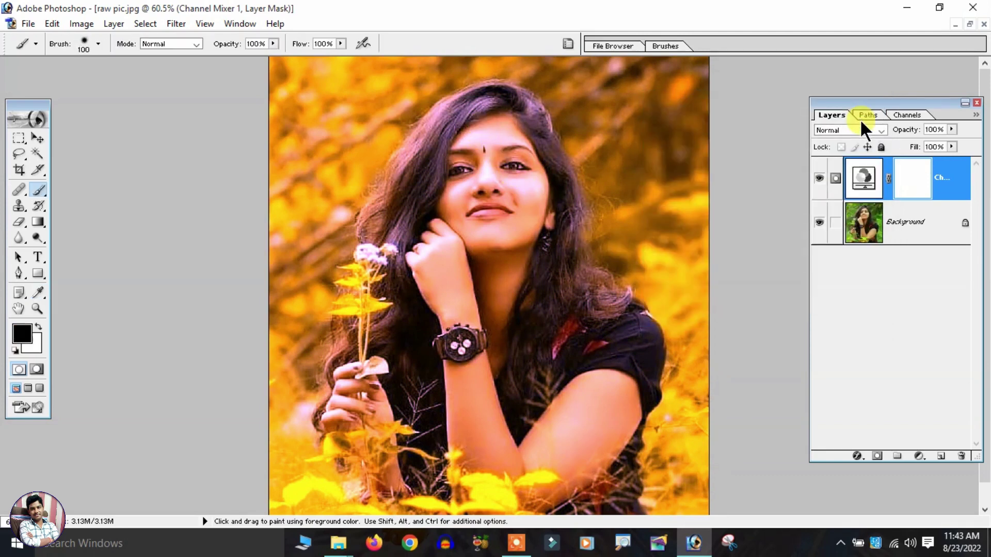
scroll(498, 199, "up", 1)
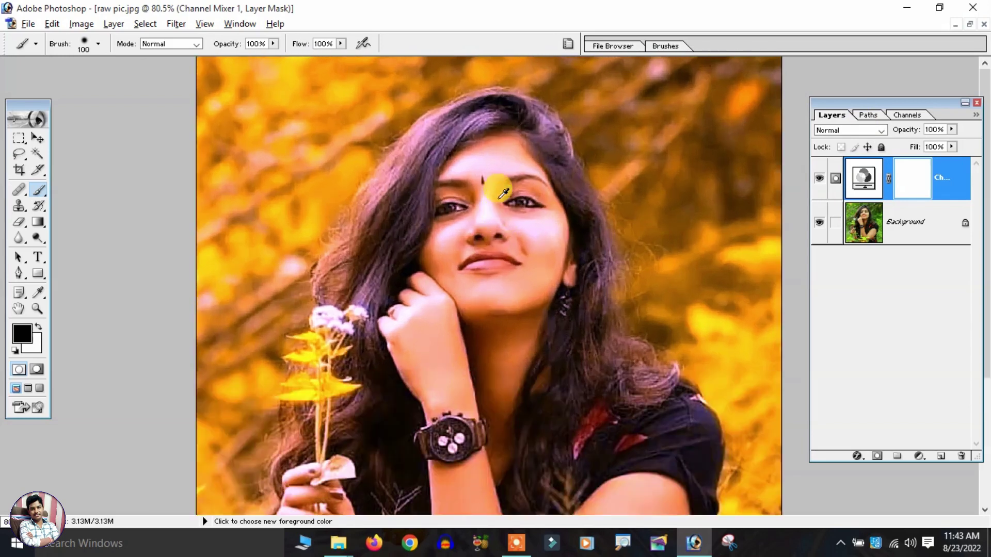
scroll(488, 202, "down", 1)
scroll(485, 201, "up", 1)
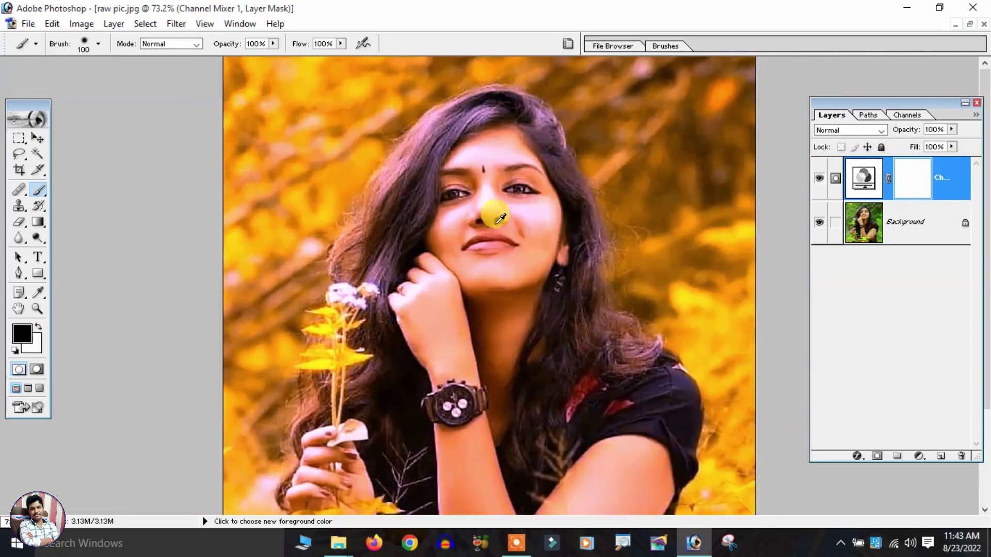
scroll(481, 201, "down", 1)
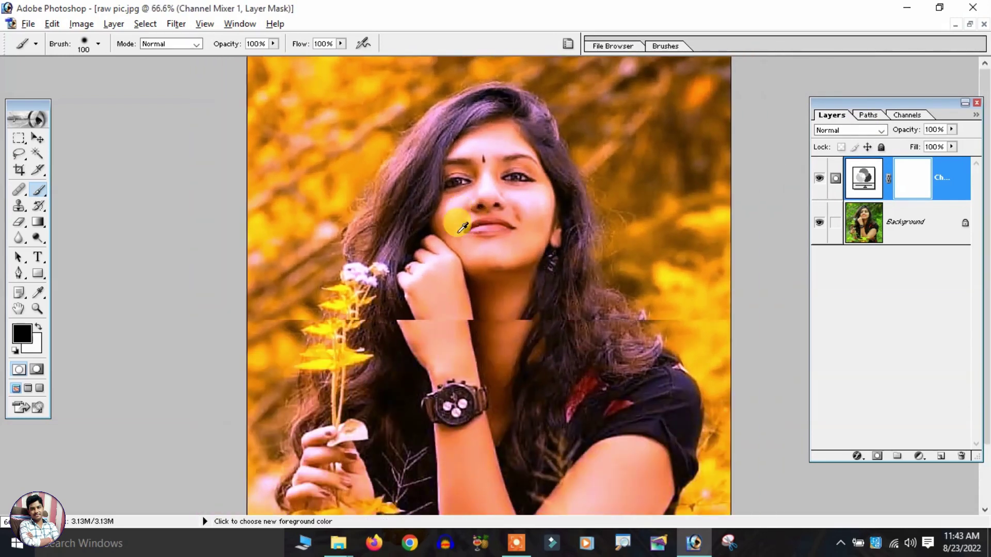
scroll(480, 200, "down", 1)
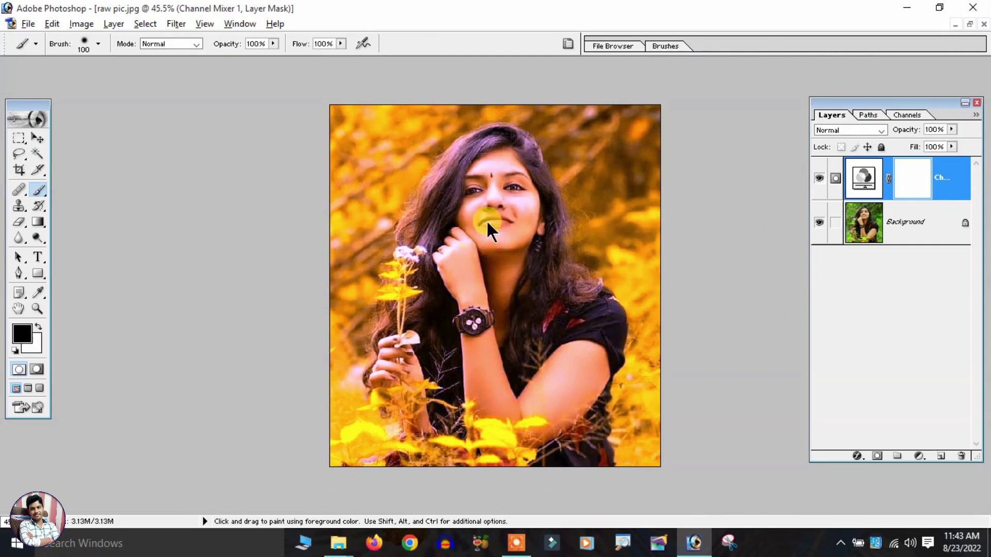
scroll(463, 186, "up", 1)
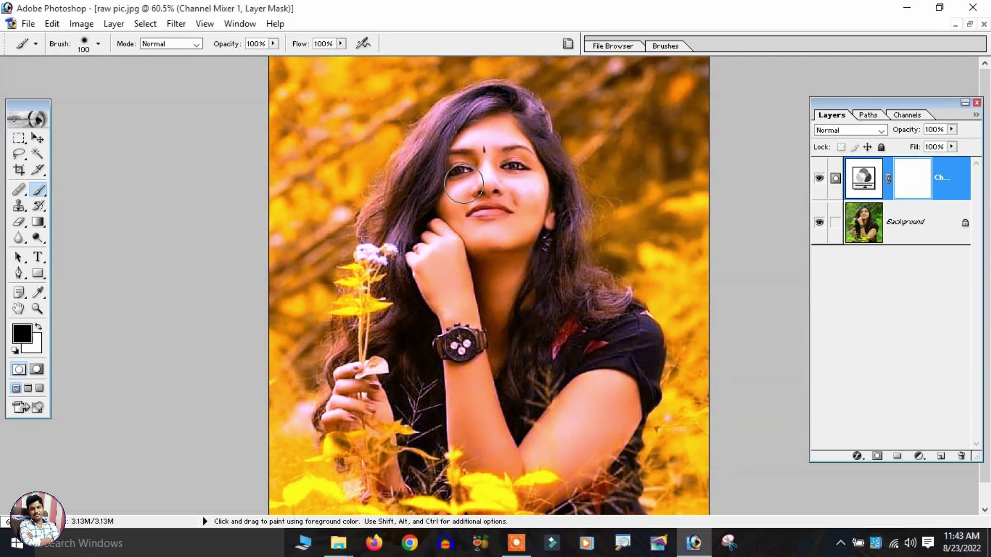
left_click(911, 173)
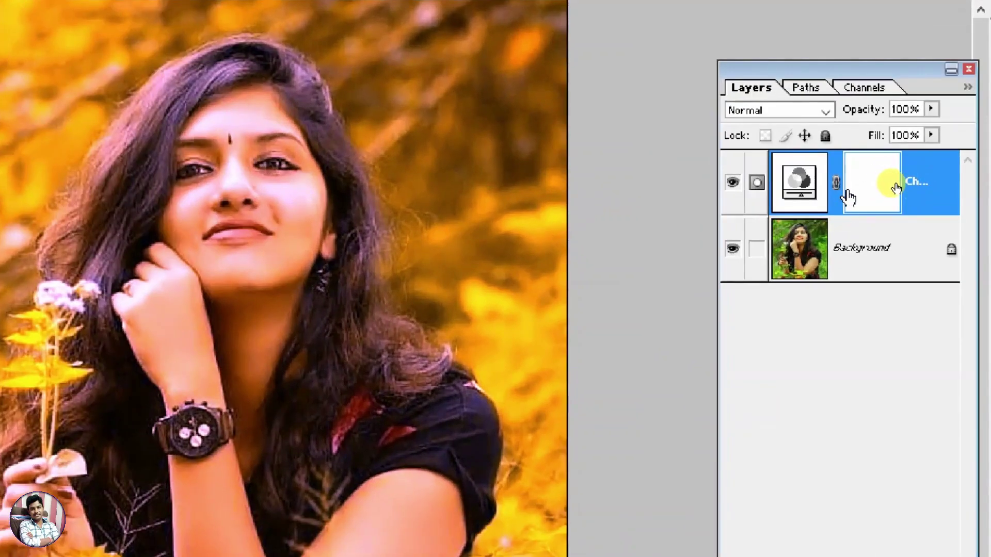
left_click(888, 179)
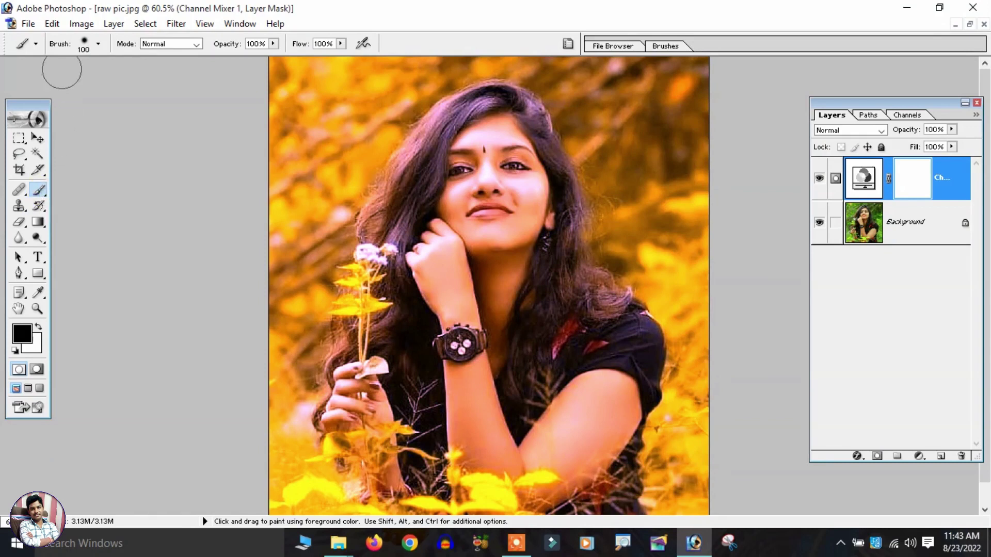
Choose a larger soft brush and reset the colours to default black and white
left_click(101, 50)
scroll(77, 165, "down", 2)
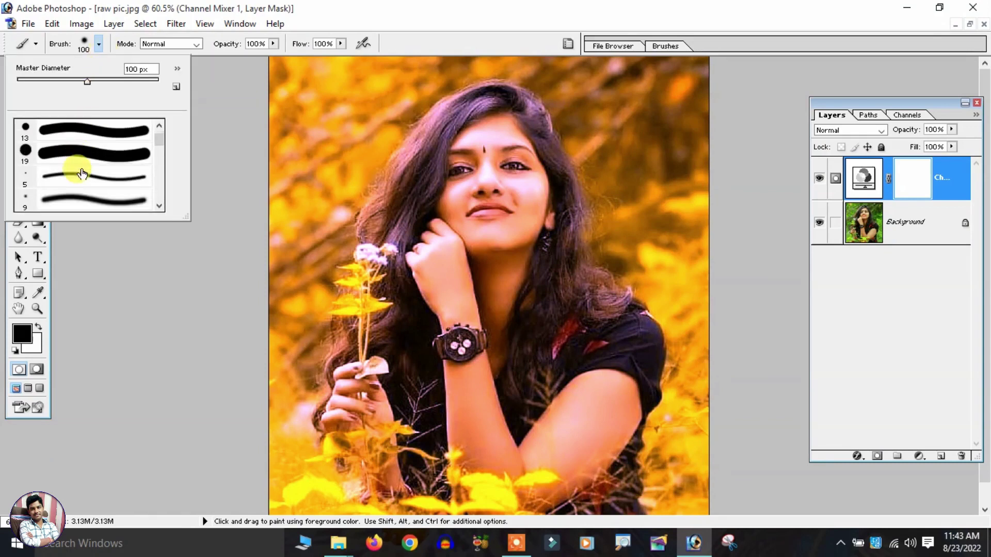
scroll(82, 173, "down", 1)
scroll(62, 176, "down", 1)
scroll(61, 183, "down", 1)
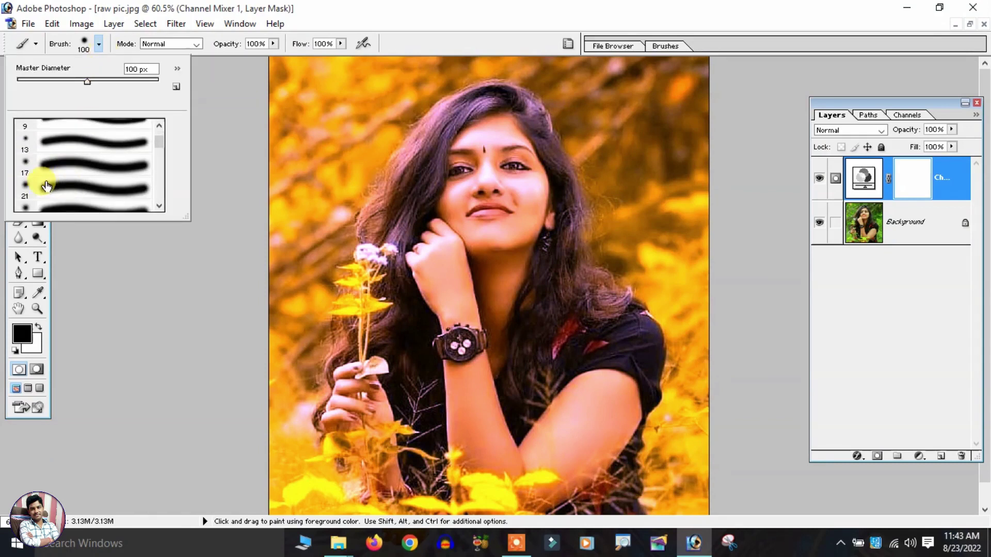
left_click(138, 299)
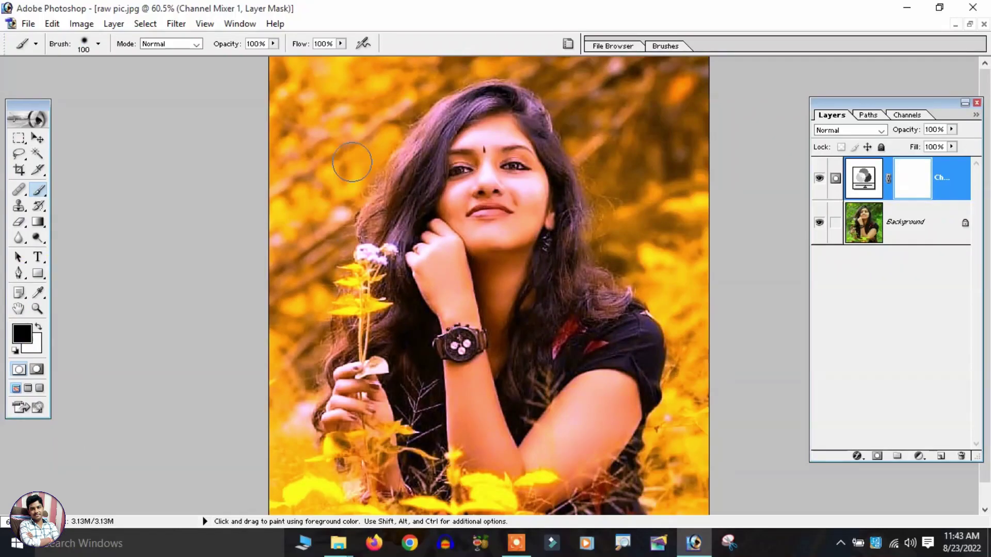
left_click(16, 347)
Paint black on the Channel Mixer mask over the woman's face, hand and hair
mouse_move(451, 205)
left_mouse_down()
mouse_move(489, 179)
mouse_move(525, 228)
mouse_move(534, 178)
mouse_move(507, 156)
mouse_move(487, 250)
mouse_move(498, 258)
left_mouse_up()
mouse_move(422, 267)
left_mouse_down()
mouse_move(443, 250)
mouse_move(435, 309)
mouse_move(448, 262)
mouse_move(480, 434)
mouse_move(464, 449)
mouse_move(484, 461)
mouse_move(527, 449)
mouse_move(511, 429)
mouse_move(616, 390)
mouse_move(564, 420)
mouse_move(620, 365)
mouse_move(593, 442)
mouse_move(593, 419)
left_mouse_up()
mouse_move(544, 284)
left_mouse_down()
mouse_move(416, 199)
mouse_move(519, 113)
mouse_move(548, 316)
mouse_move(428, 154)
mouse_move(491, 261)
mouse_move(547, 499)
mouse_move(535, 420)
mouse_move(372, 397)
mouse_move(387, 470)
mouse_move(402, 305)
left_mouse_up()
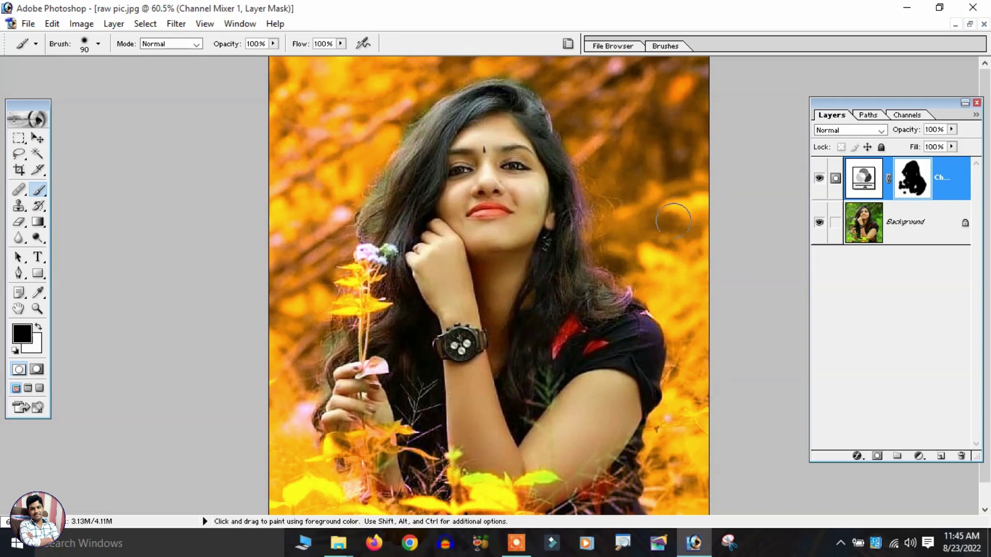
Toggle the Channel Mixer layer's visibility repeatedly to compare before and after
left_click(819, 180)
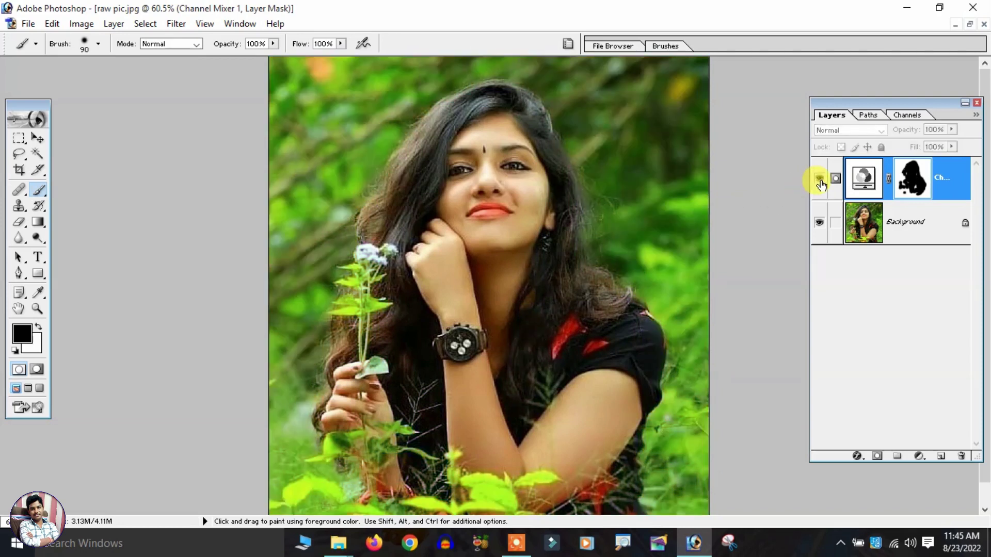
left_click(820, 180)
left_click(820, 181)
left_click(820, 180)
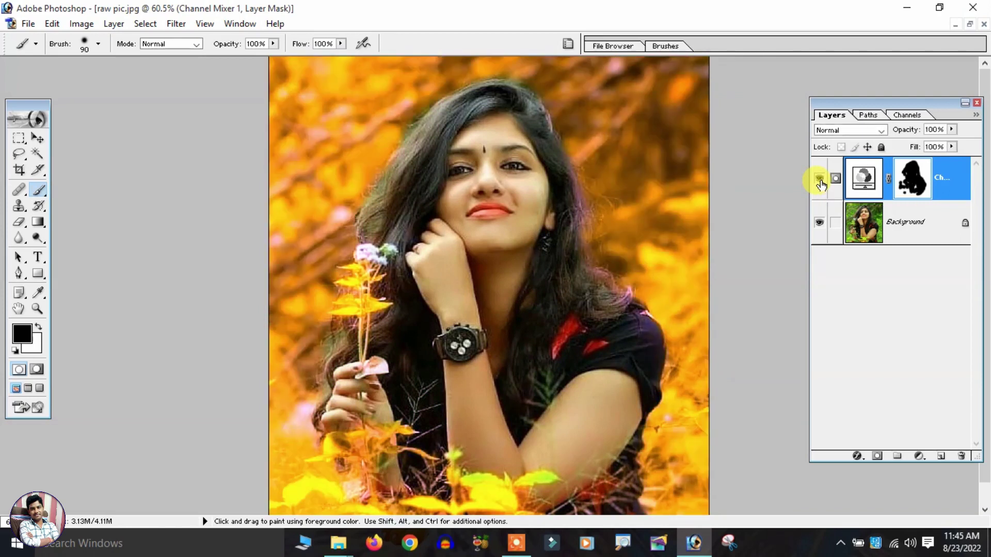
left_click(819, 180)
left_click(820, 180)
Turn the Channel Mixer back on, load its mask as a selection and invert it
left_click(820, 179)
left_click(917, 182, "ctrl")
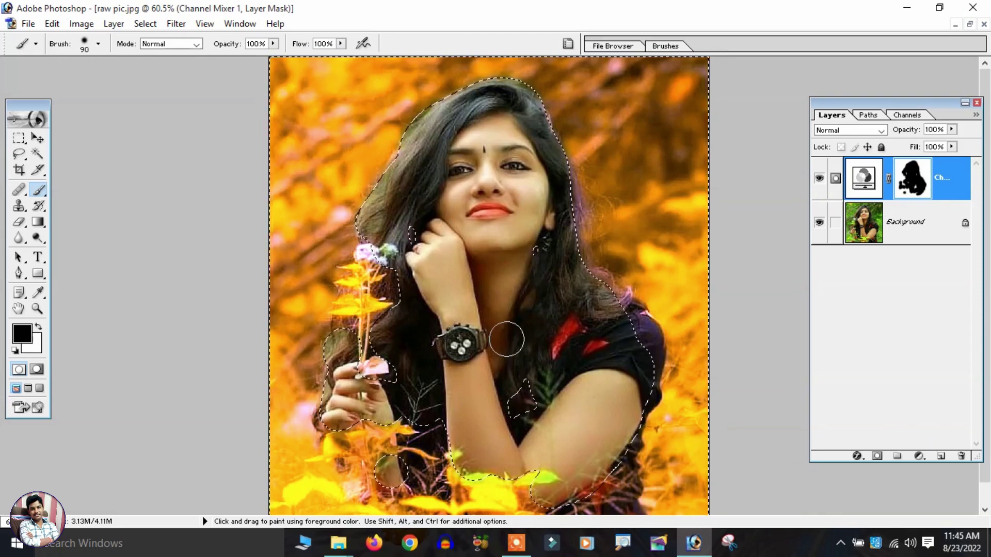
key("ctrl+shift+i")
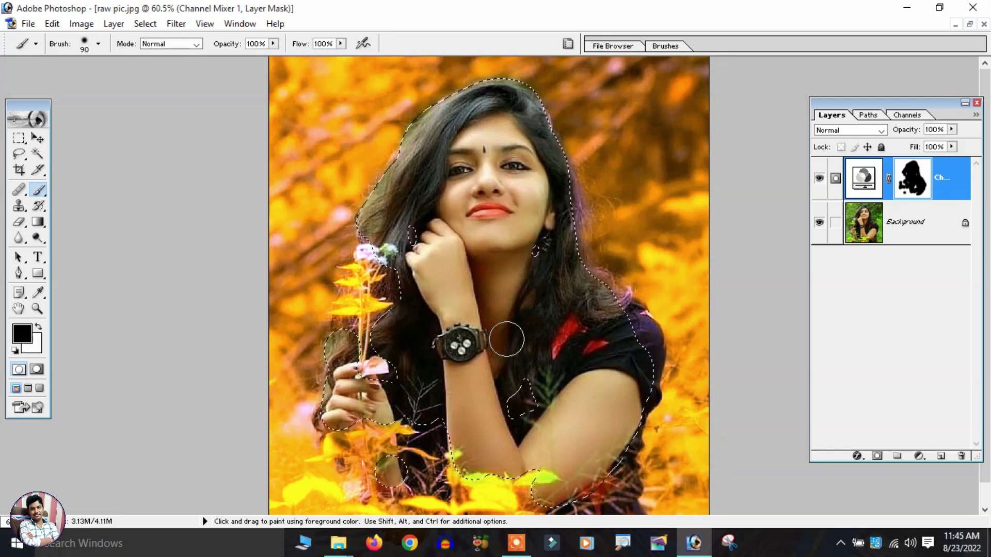
Add a Selective Color layer and reduce black in the Yellows and Whites
left_click(919, 454)
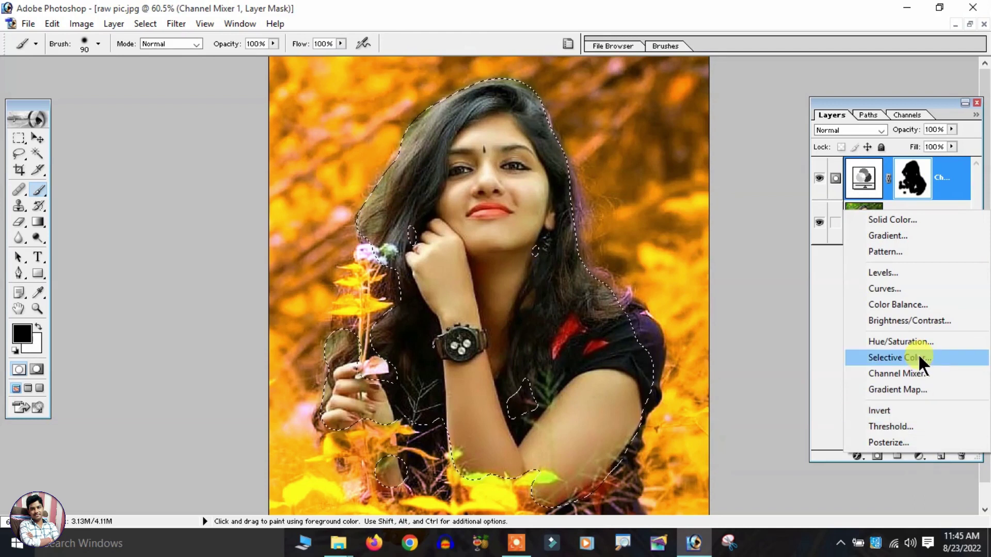
left_click(918, 356)
left_click_drag(803, 97, 832, 101)
left_click(759, 123)
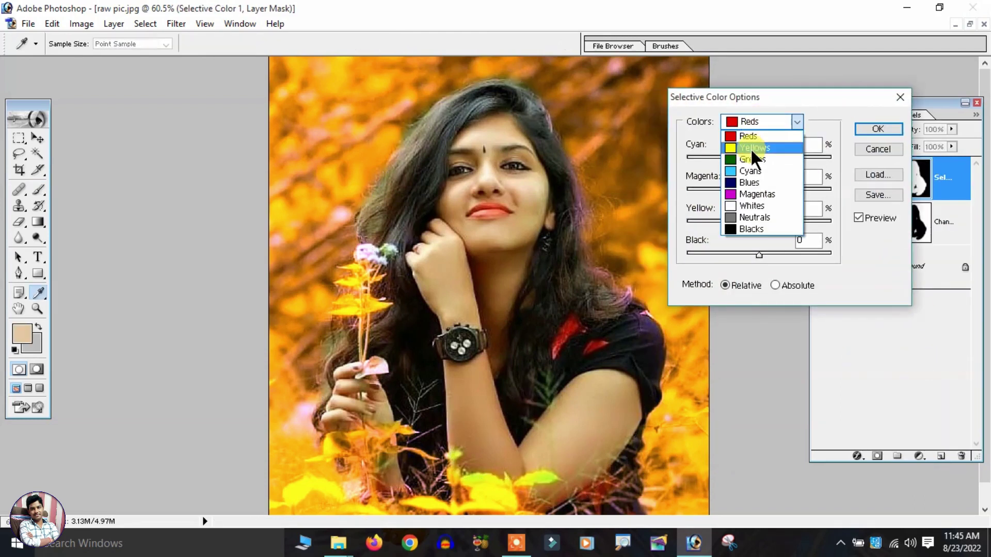
left_click(750, 147)
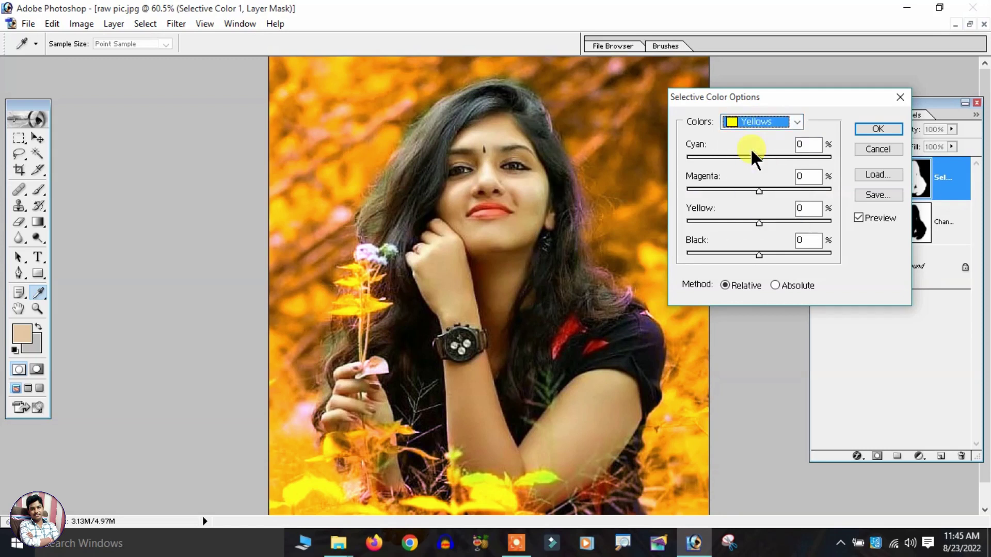
left_click_drag(757, 255, 728, 253)
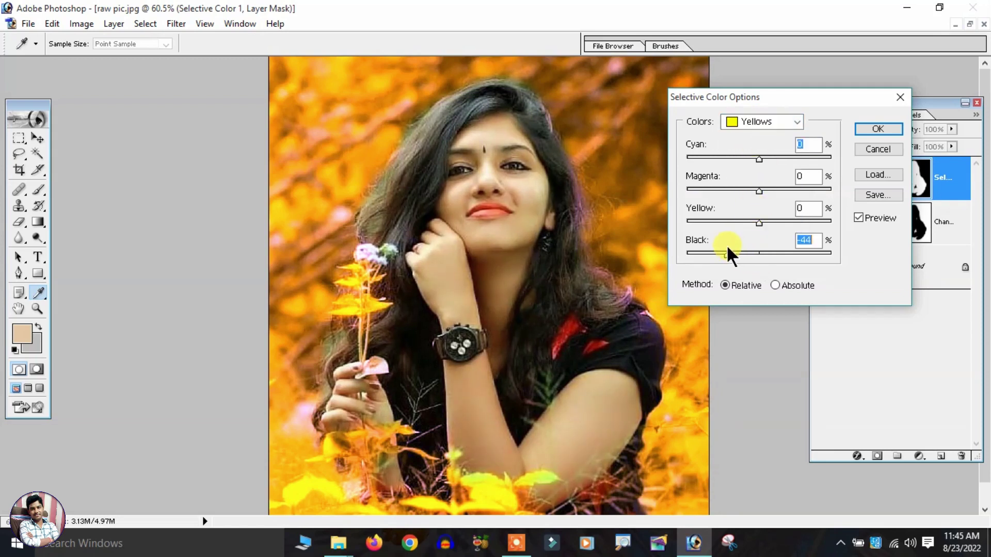
left_click(765, 122)
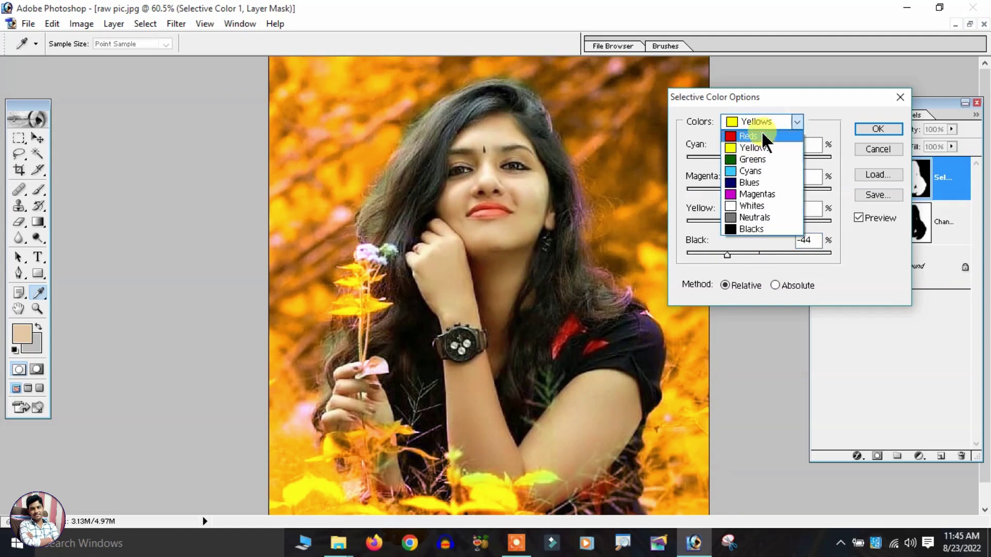
left_click(752, 205)
left_click_drag(748, 254, 708, 254)
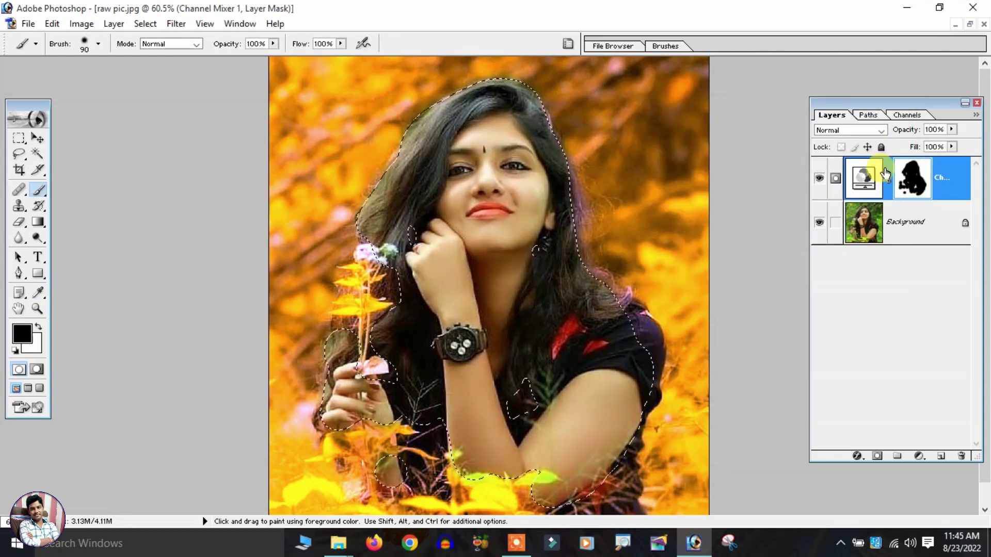
Add another Selective Color layer, adding black to Reds and strongly reducing black in Yellows
left_click(919, 456)
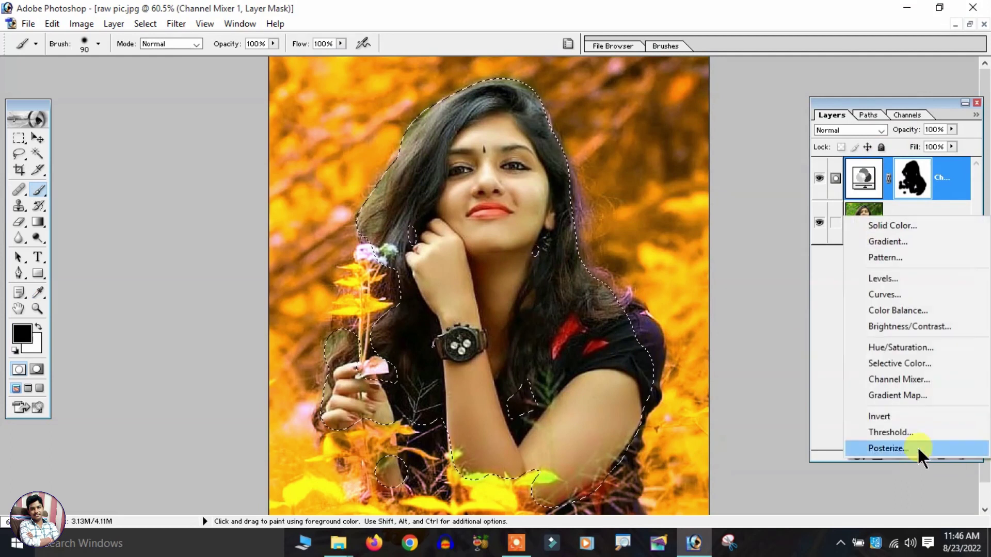
left_click(915, 363)
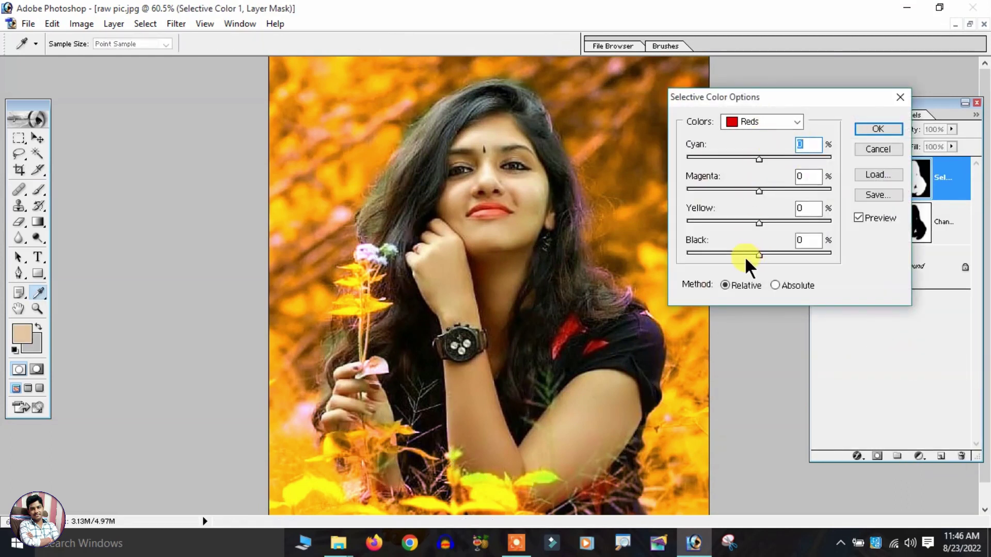
left_click_drag(748, 256, 795, 271)
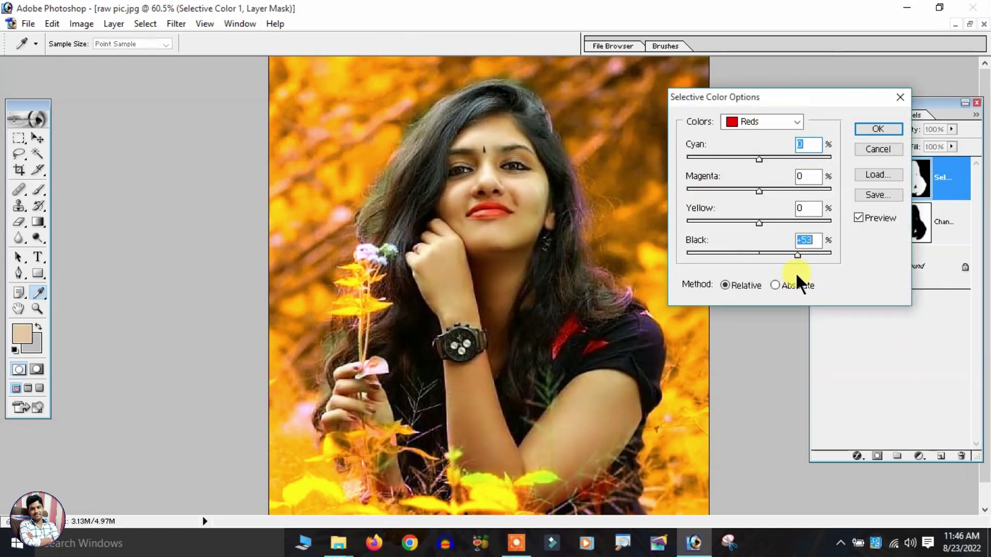
left_click(761, 121)
left_click(760, 140)
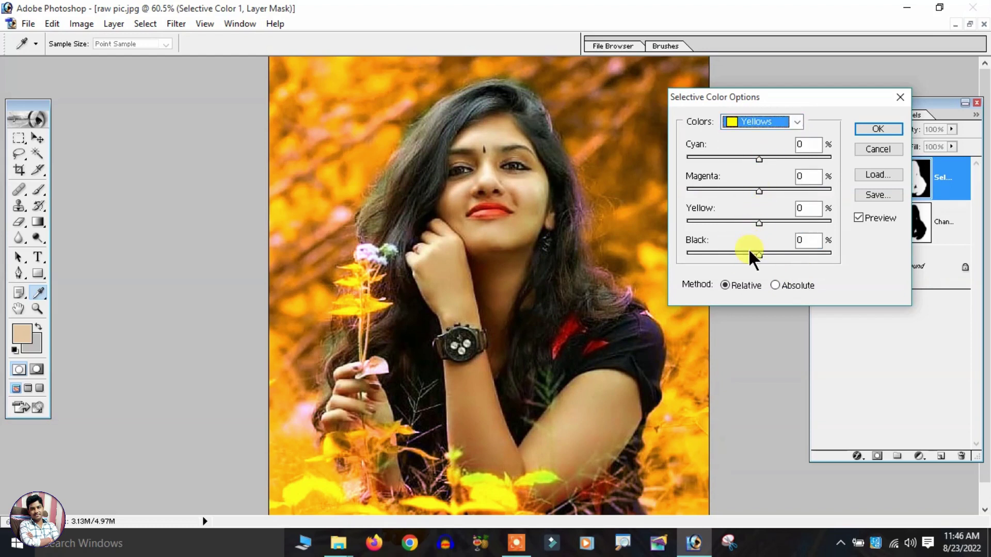
left_click_drag(748, 253, 702, 252)
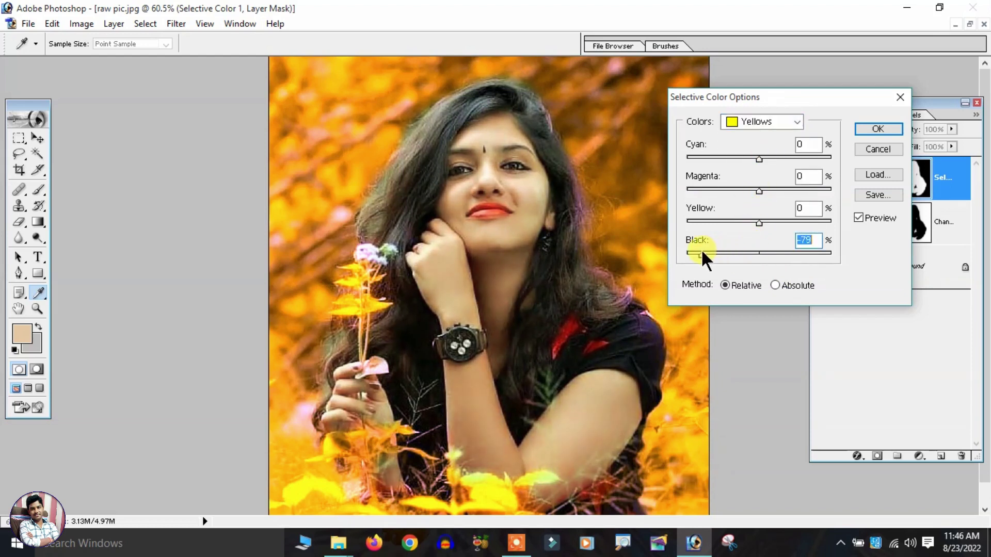
Reduce black in the Whites and Neutrals, then apply the Selective Color settings
left_click(744, 118)
left_click(751, 223)
left_click_drag(737, 249, 725, 252)
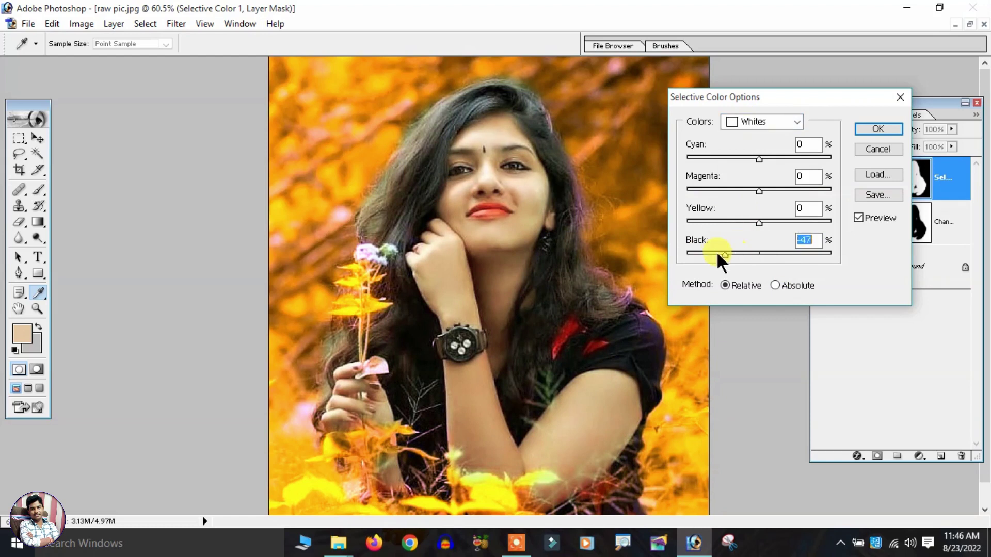
left_click(765, 124)
left_click(767, 212)
mouse_move(757, 252)
left_mouse_down()
mouse_move(724, 249)
mouse_move(763, 250)
left_mouse_up()
left_click_drag(763, 253, 755, 253)
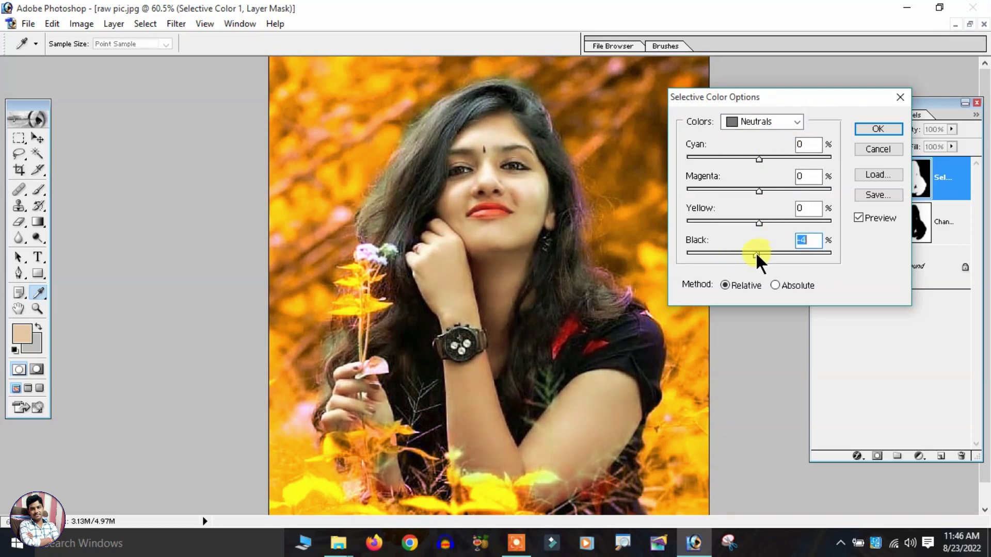
left_click(867, 129)
Reset default colours, target Background and load both adjustment masks as one selection
key("d")
key("b")
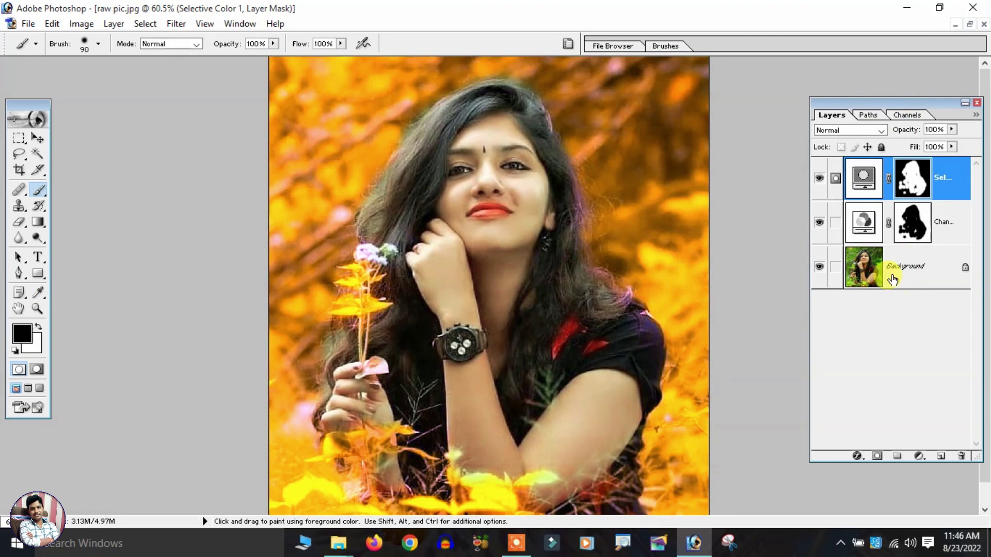
left_click(892, 280)
left_click(931, 172, "ctrl")
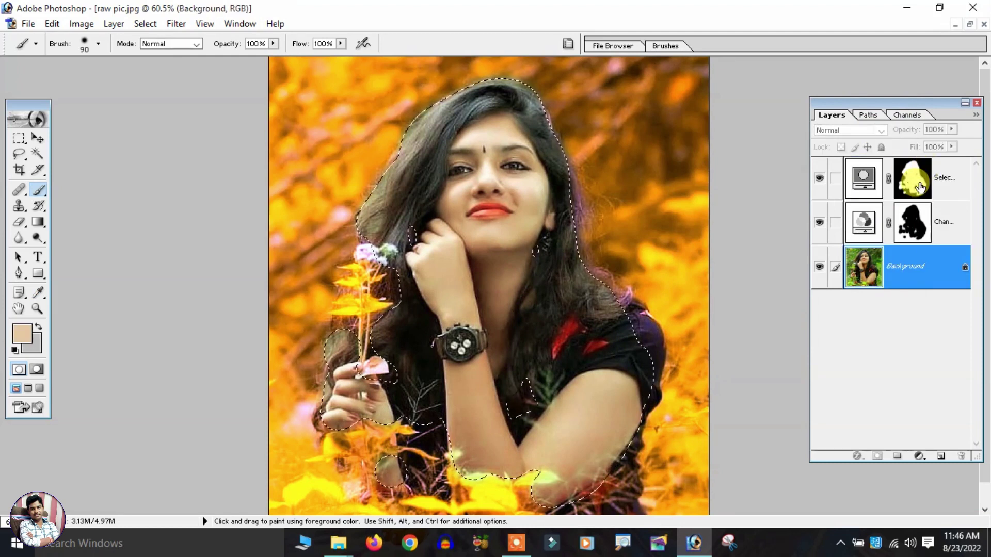
left_click(912, 241, "ctrl")
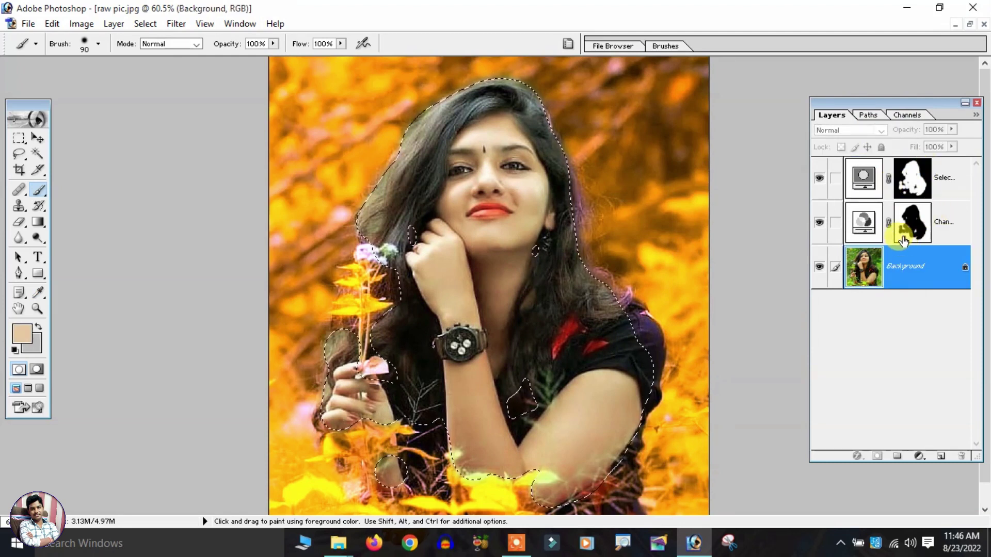
left_click(922, 281)
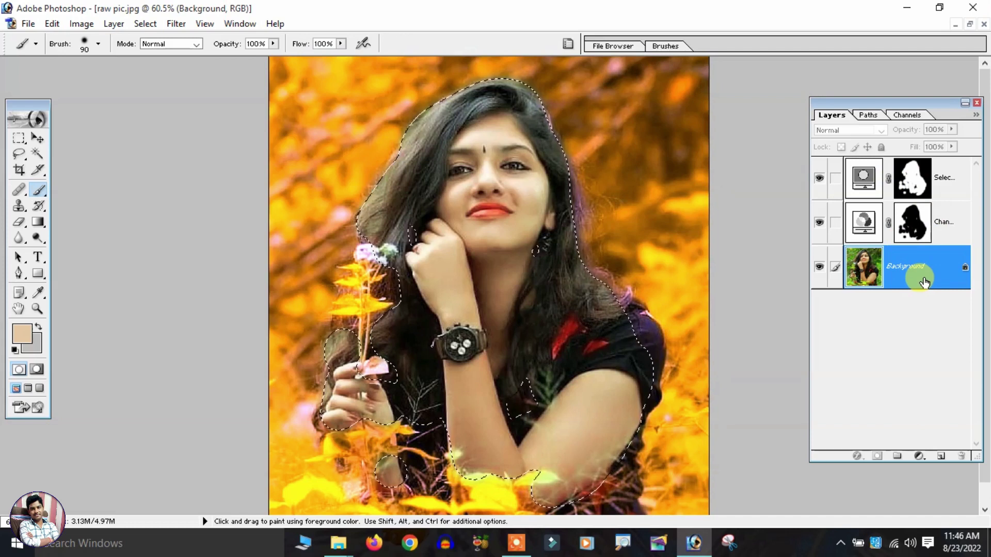
Add a Levels layer with input levels 12, 0.93 and 231 and apply it
left_click(917, 458)
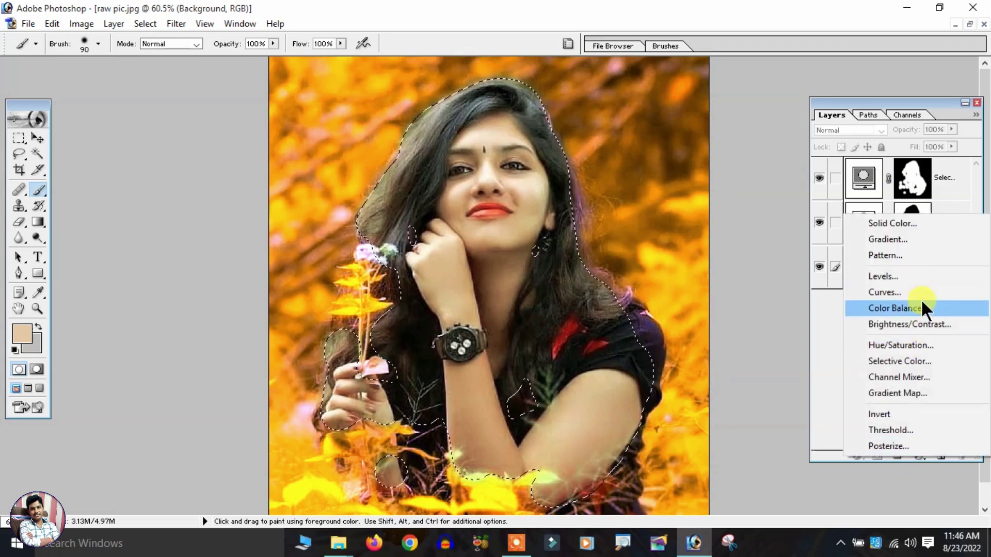
left_click(913, 276)
left_click_drag(868, 233, 854, 234)
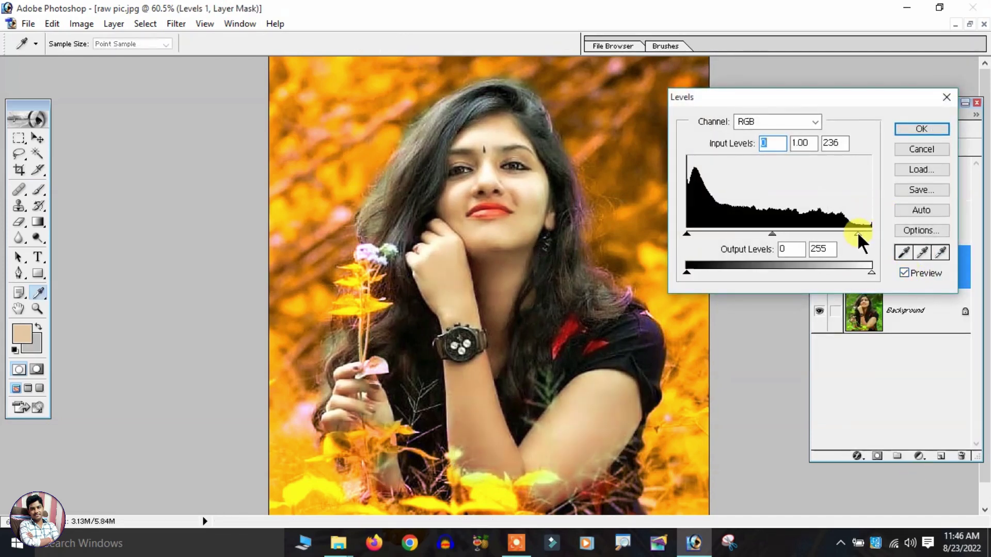
left_click_drag(777, 233, 781, 234)
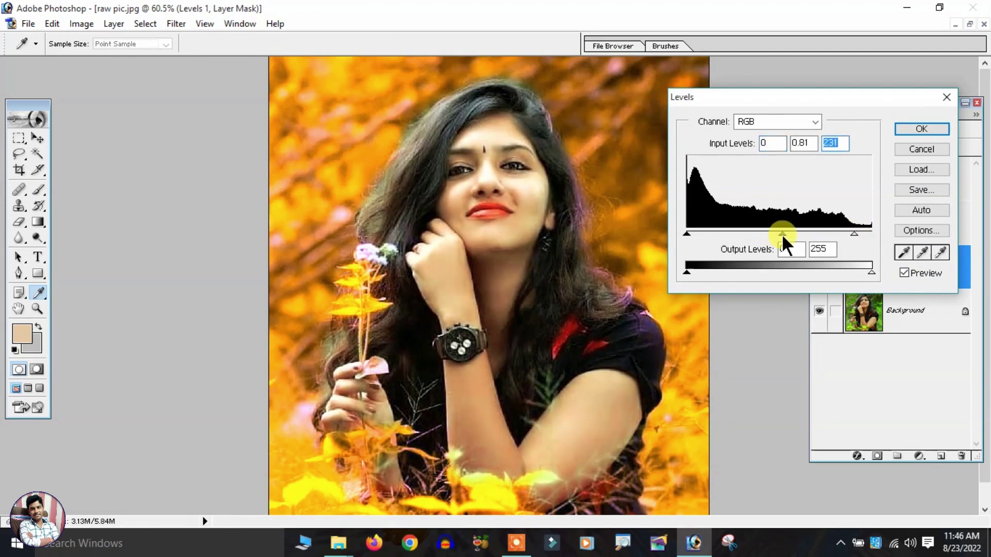
left_click_drag(686, 233, 694, 235)
left_click(695, 235)
left_click_drag(790, 234, 778, 230)
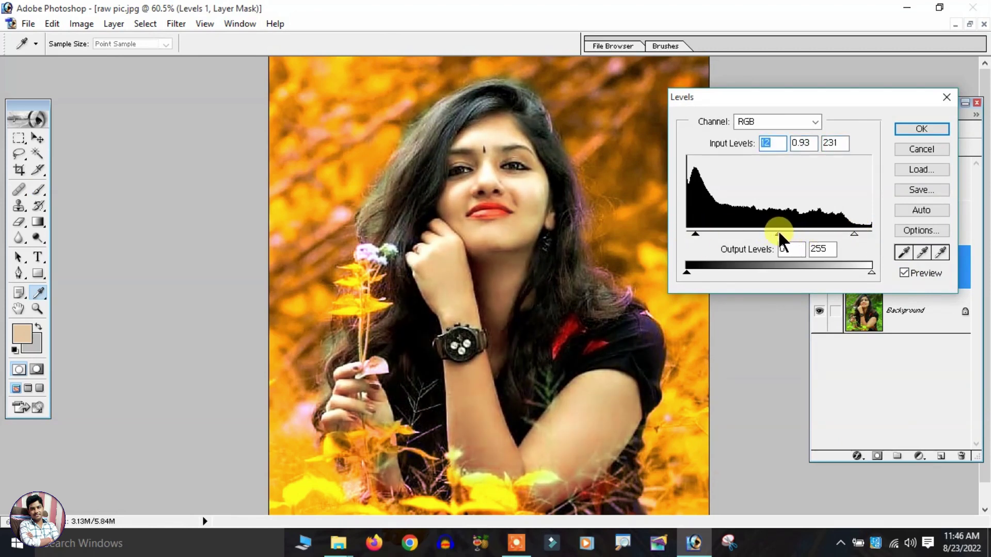
left_click(917, 127)
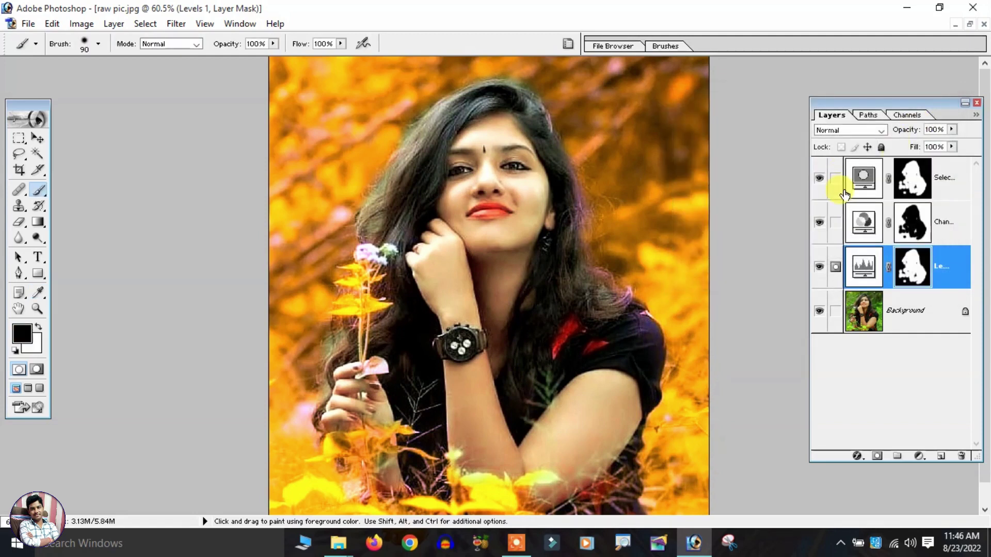
Move the adjustment layers into a new Set 1, collapse it, and toggle its visibility to compare
left_click(893, 456)
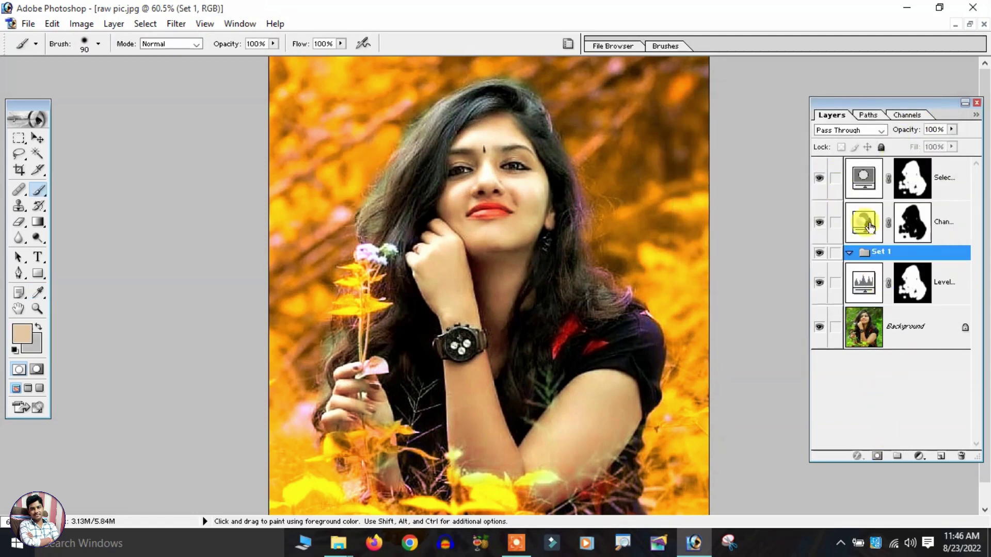
left_click_drag(871, 275, 867, 251)
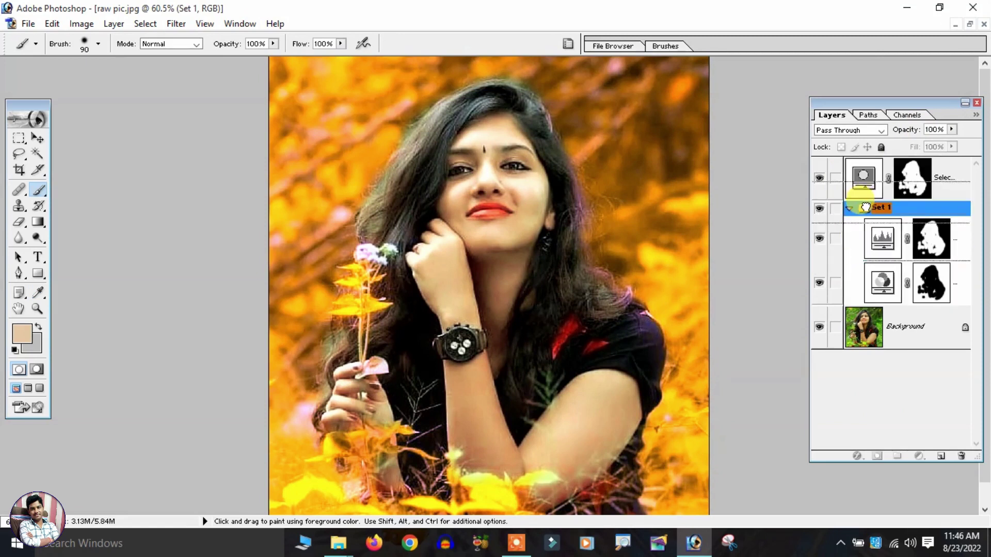
left_click_drag(877, 183, 861, 209)
left_click(848, 163)
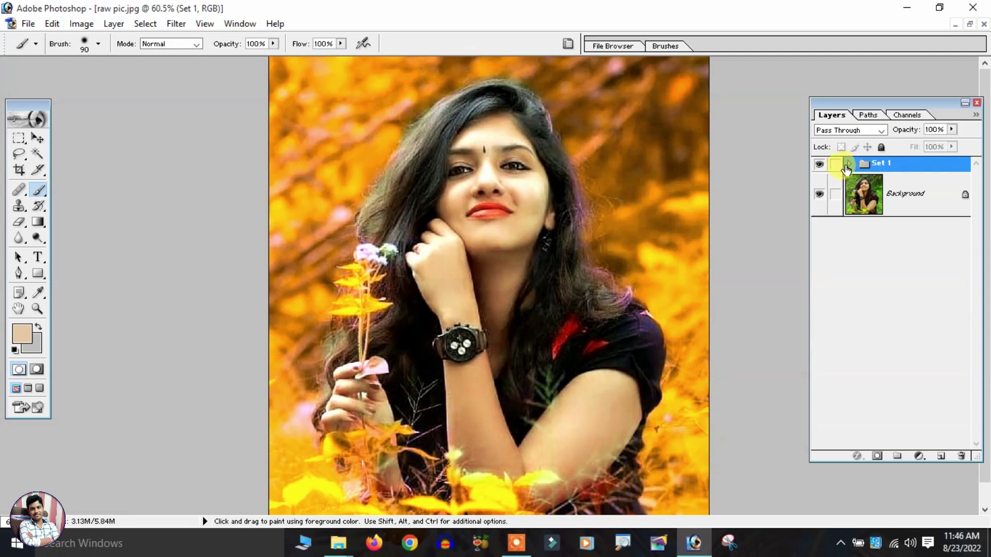
left_click(818, 165)
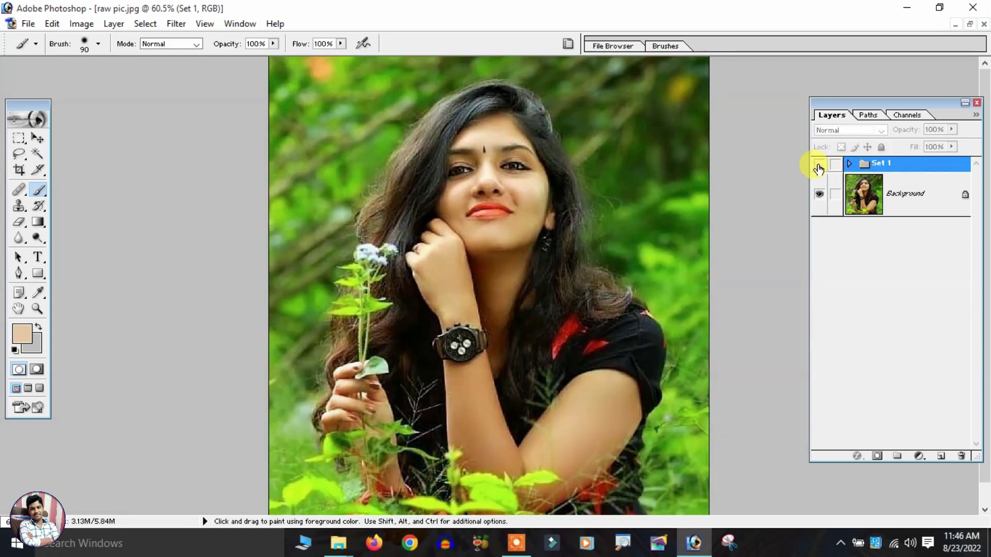
left_click(819, 166)
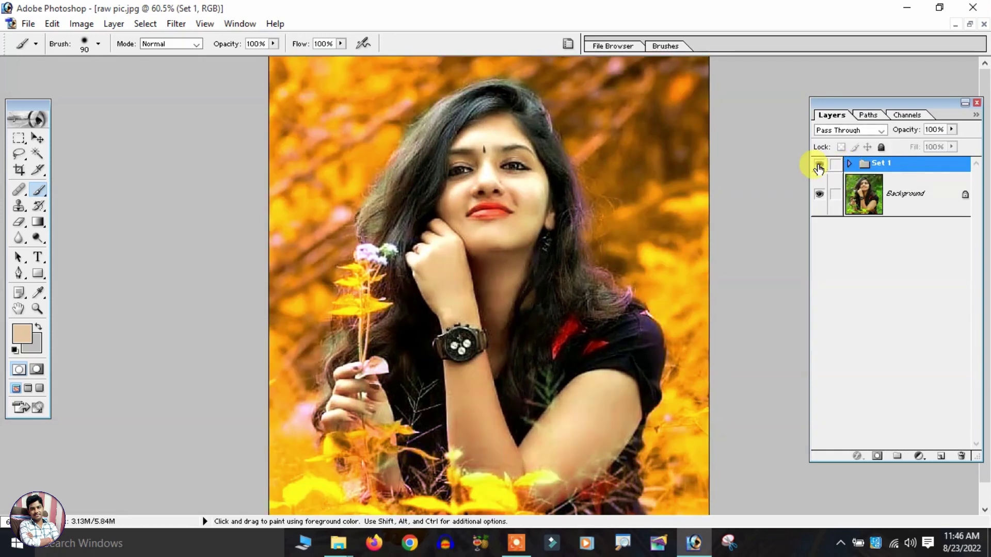